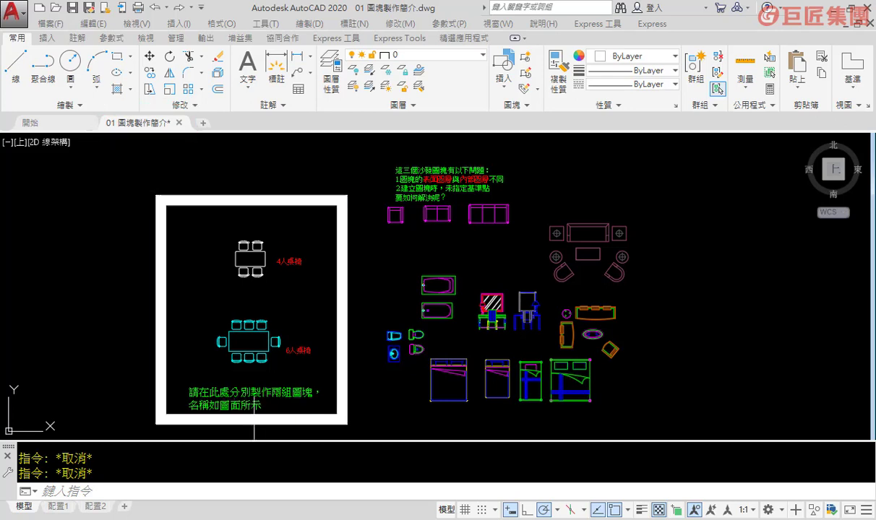
- Zoom and pan in on the frame so the 4人桌椅 and 6人桌椅 table sets fill the view
{"action": "scroll", "coordinate": [253, 347], "scroll_direction": "up", "scroll_amount": 1}
{"action": "scroll", "coordinate": [246, 303], "scroll_direction": "up", "scroll_amount": 1}
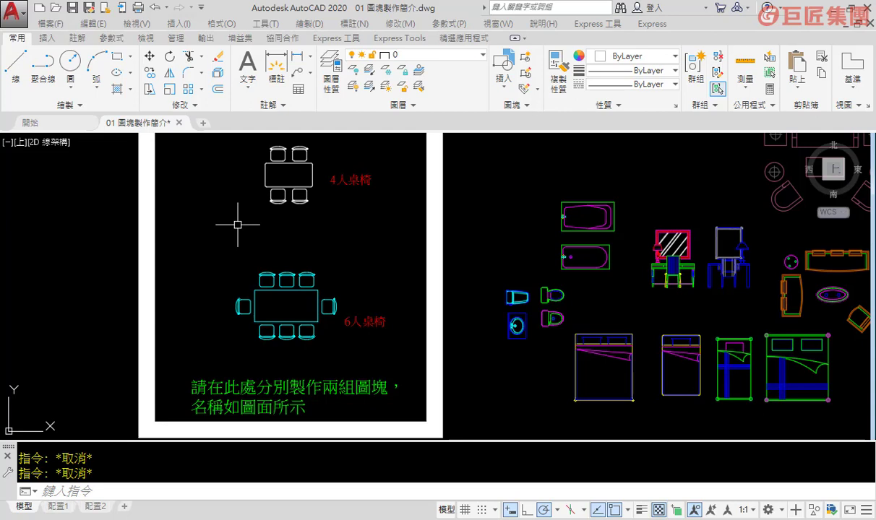
{"action": "scroll", "coordinate": [250, 235], "scroll_direction": "down", "scroll_amount": 1}
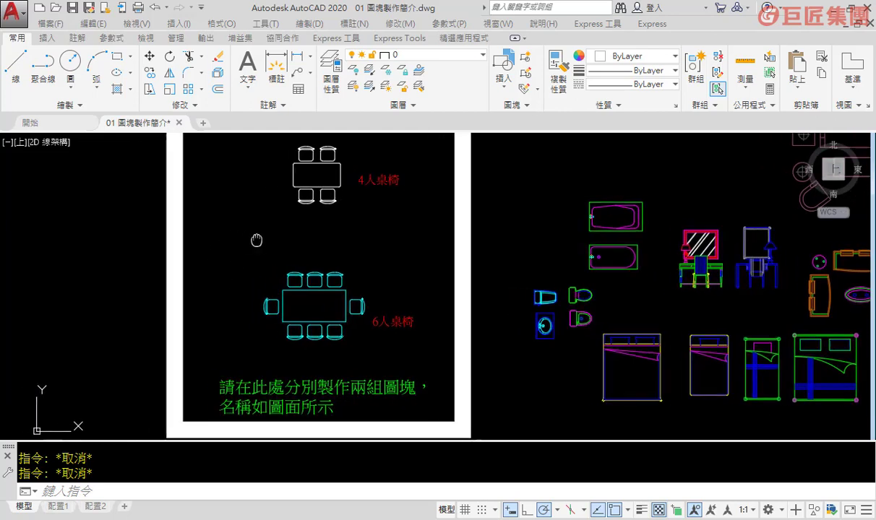
{"action": "scroll", "coordinate": [266, 244], "scroll_direction": "up", "scroll_amount": 1}
{"action": "middle_click_drag", "start_coordinate": [284, 257], "coordinate": [294, 259]}
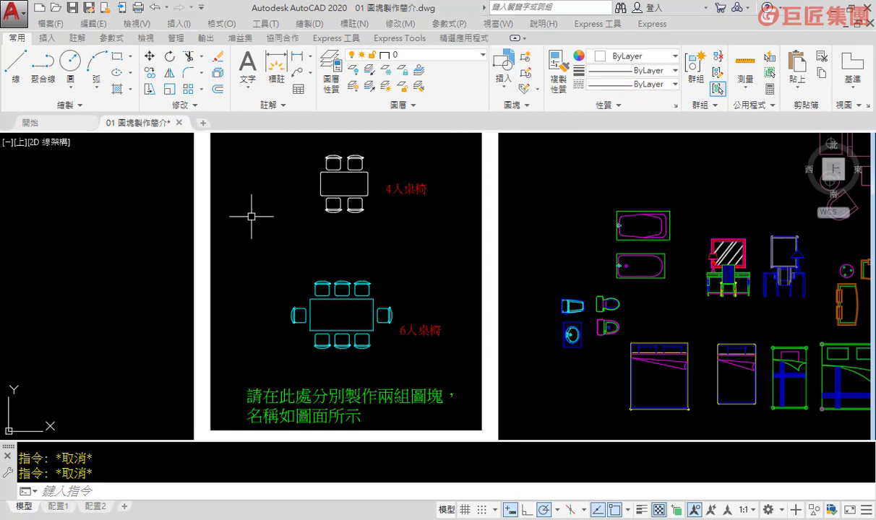
- Open the Block Definition dialog with the B command and move it aside to uncover both tables
{"action": "type", "text": "B"}
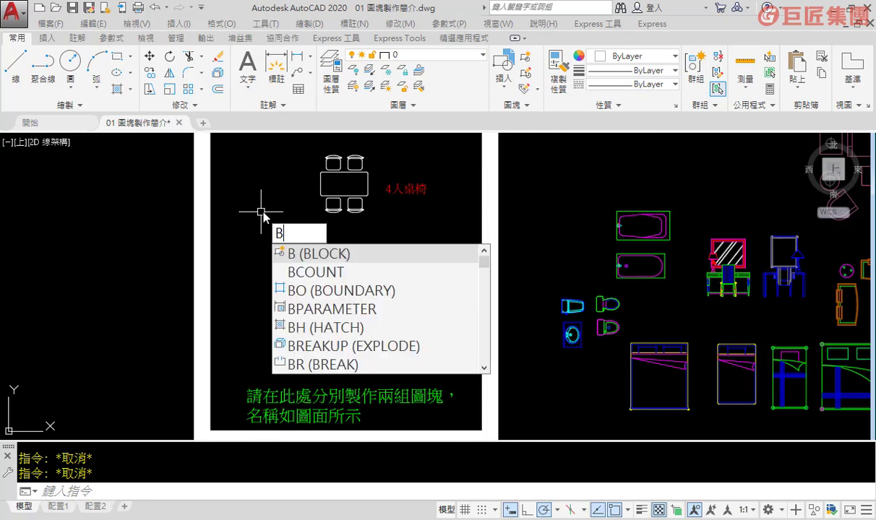
{"action": "key", "text": "Return"}
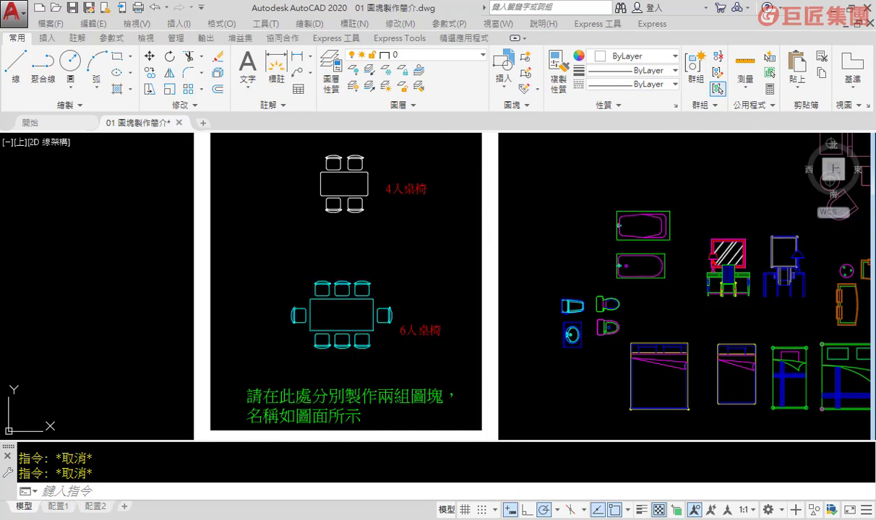
{"action": "left_click_drag", "start_coordinate": [364, 145], "coordinate": [571, 154]}
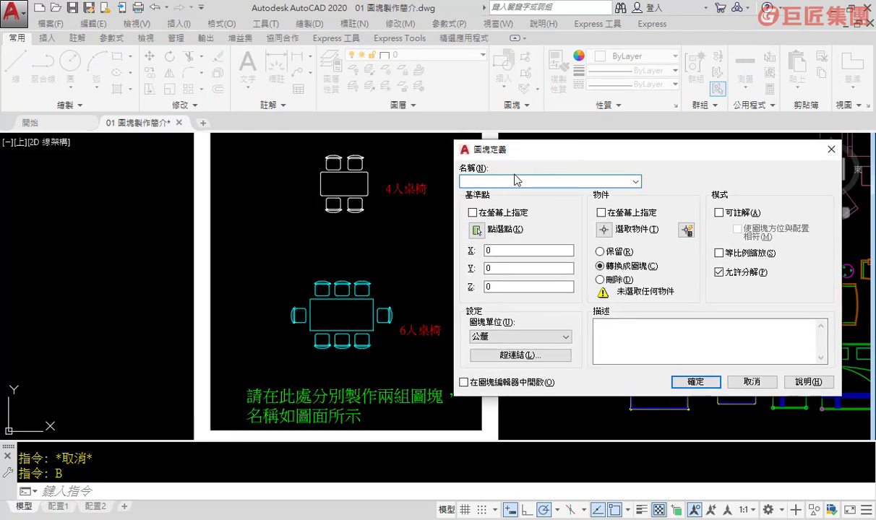
- Highlight the dialog's Name, Base point, Objects and X/Y/Z coordinate settings
{"action": "left_click_drag", "start_coordinate": [489, 153], "coordinate": [522, 161]}
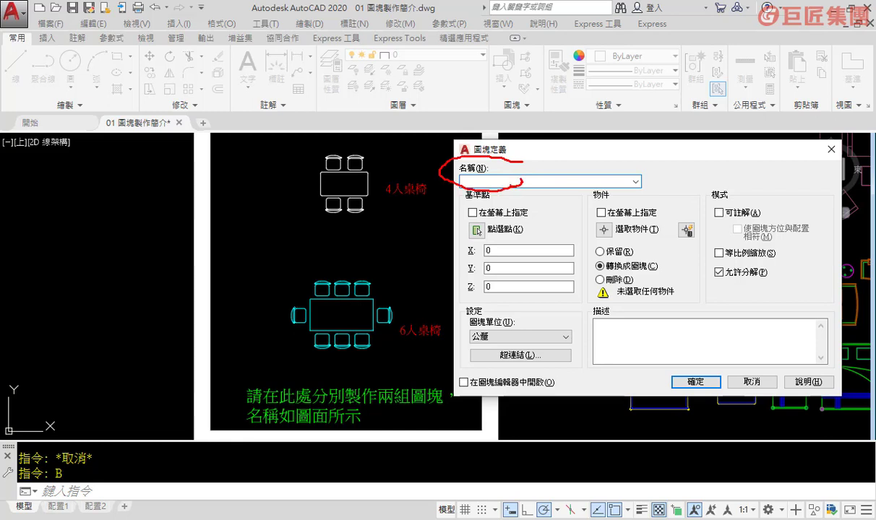
{"action": "left_click_drag", "start_coordinate": [455, 208], "coordinate": [526, 215]}
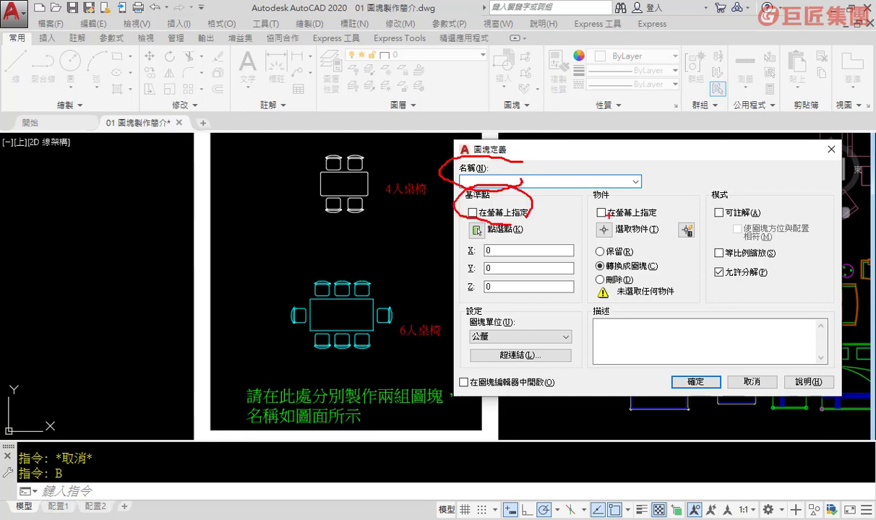
{"action": "left_click_drag", "start_coordinate": [582, 217], "coordinate": [662, 193]}
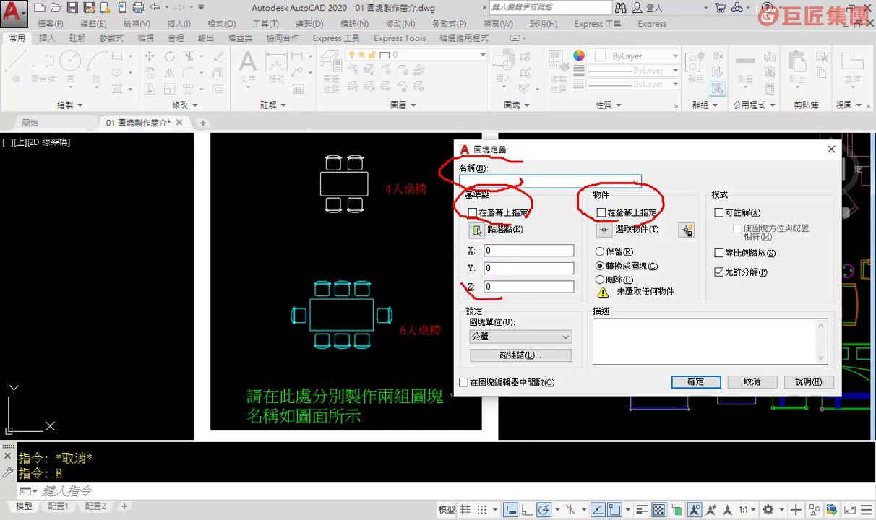
{"action": "left_click_drag", "start_coordinate": [502, 296], "coordinate": [497, 250]}
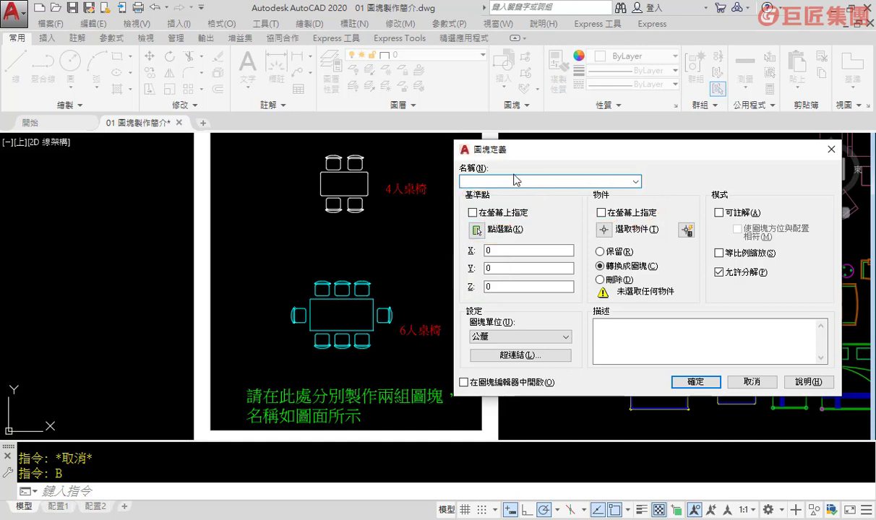
{"action": "left_click_drag", "start_coordinate": [517, 148], "coordinate": [511, 152]}
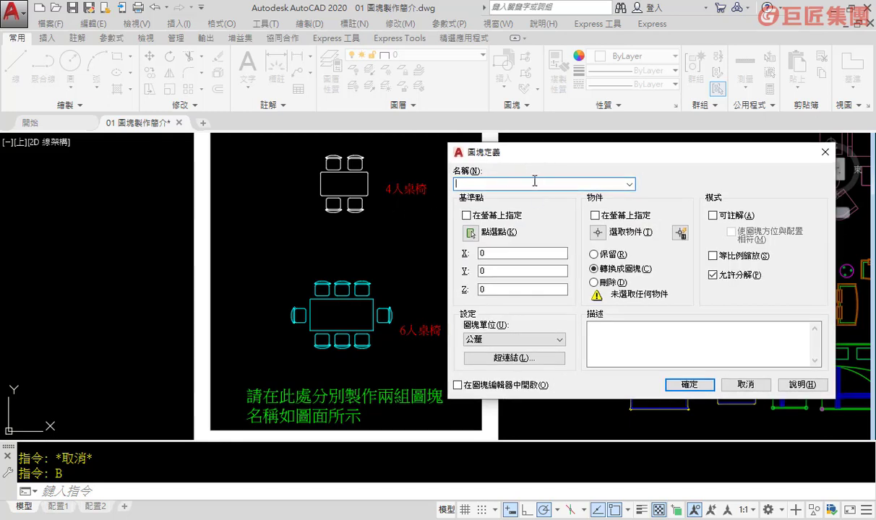
- Name the block 4人桌椅 and window-select the 4-seat table set's 72 objects
{"action": "type", "text": "4"}
{"action": "key", "text": "BackSpace"}
{"action": "key", "text": "BackSpace"}
{"action": "key", "text": "BackSpace"}
{"action": "left_click", "coordinate": [597, 232]}
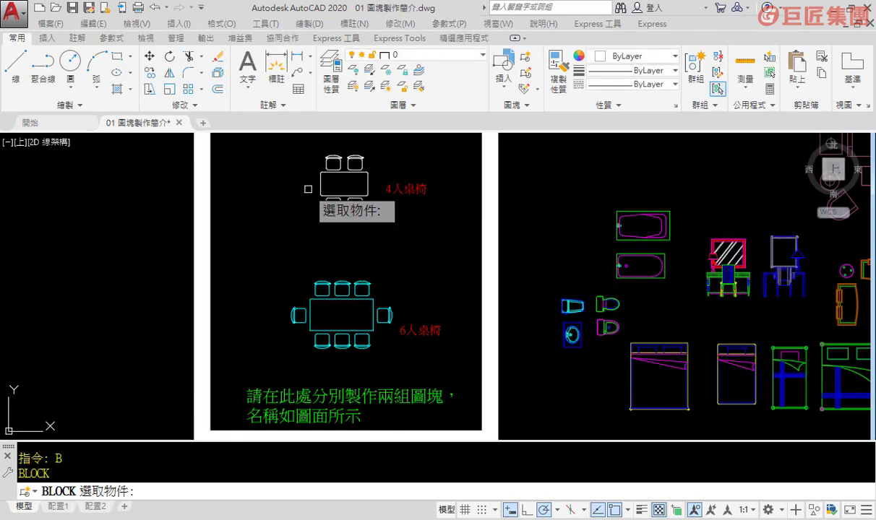
{"action": "left_click", "coordinate": [285, 140]}
{"action": "left_click", "coordinate": [376, 230]}
{"action": "key", "text": "Return"}
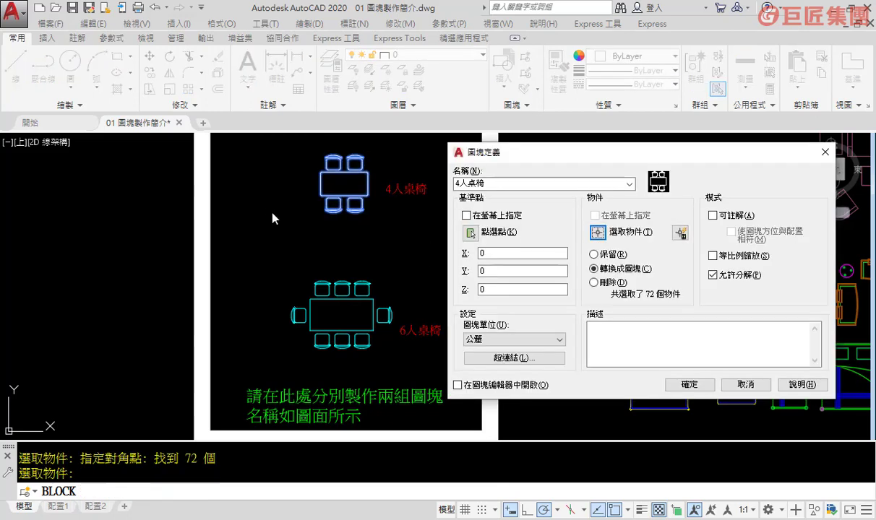
- Set the base point at the table's bottom edge midpoint and create the 4人桌椅 block
{"action": "left_click", "coordinate": [474, 233]}
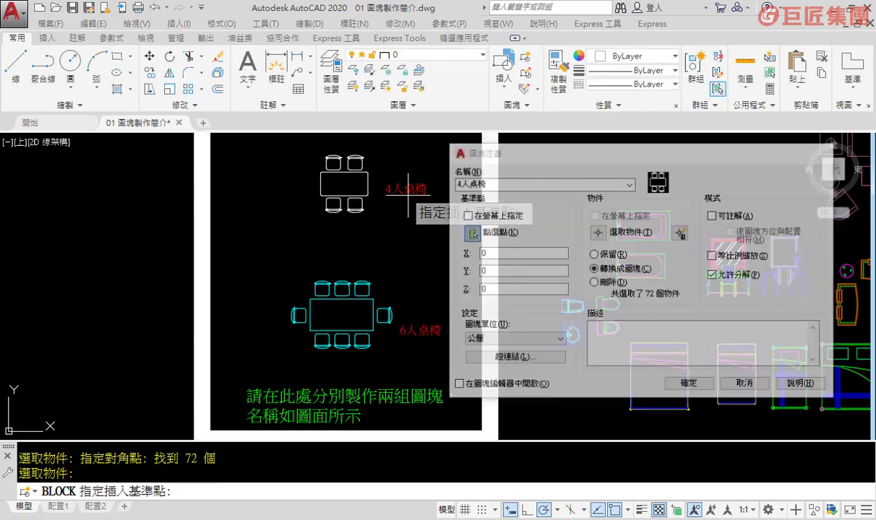
{"action": "scroll", "coordinate": [364, 171], "scroll_direction": "up", "scroll_amount": 4}
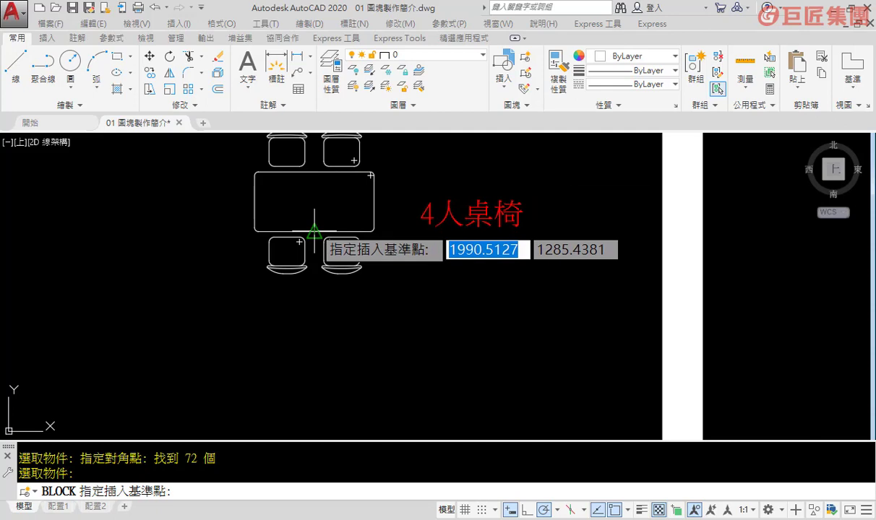
{"action": "left_click", "coordinate": [315, 231]}
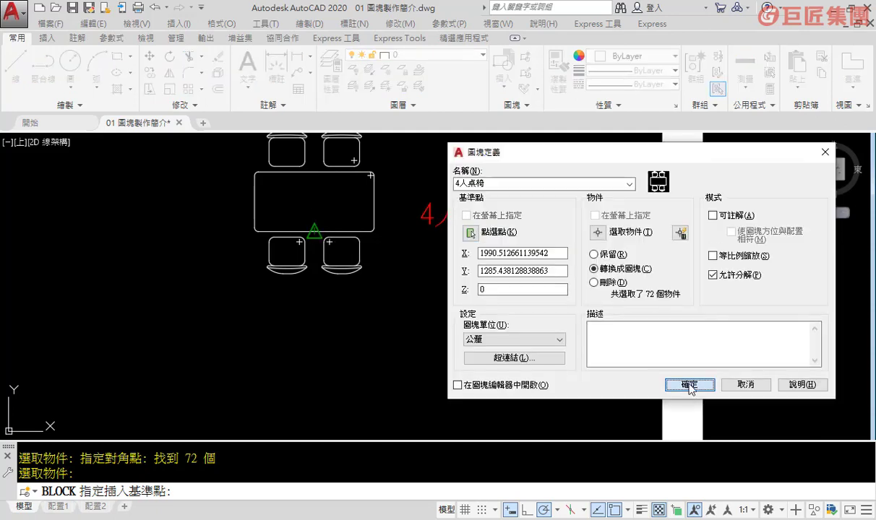
{"action": "left_click", "coordinate": [695, 387]}
{"action": "scroll", "coordinate": [508, 307], "scroll_direction": "down", "scroll_amount": 2}
{"action": "scroll", "coordinate": [426, 278], "scroll_direction": "down", "scroll_amount": 3}
- Check in Properties that the 4-seat set is one 4人桌椅 block reference, then deselect it
{"action": "scroll", "coordinate": [425, 279], "scroll_direction": "up", "scroll_amount": 2}
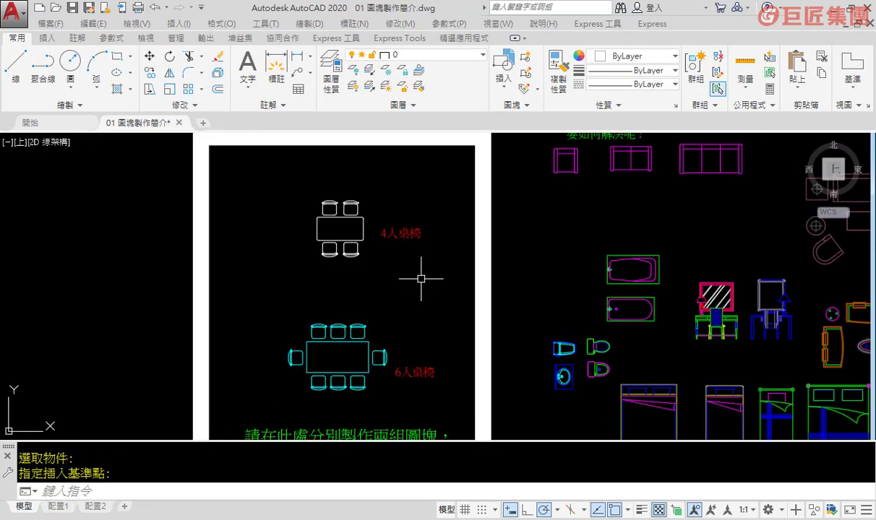
{"action": "left_click", "coordinate": [345, 200]}
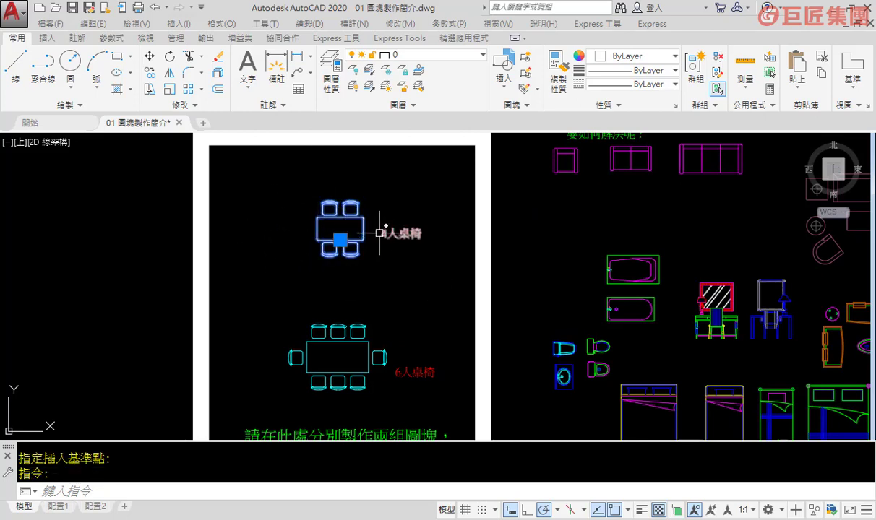
{"action": "middle_click_drag", "start_coordinate": [382, 237], "coordinate": [407, 233]}
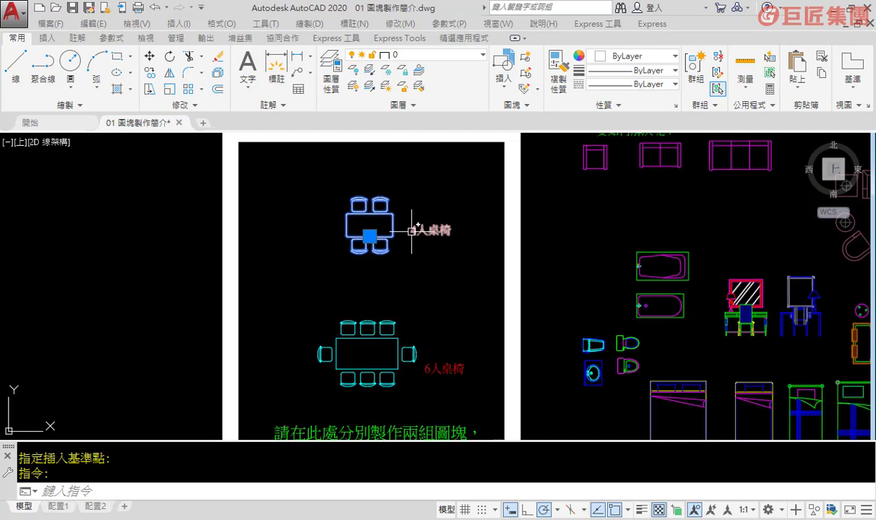
{"action": "left_click", "coordinate": [677, 107]}
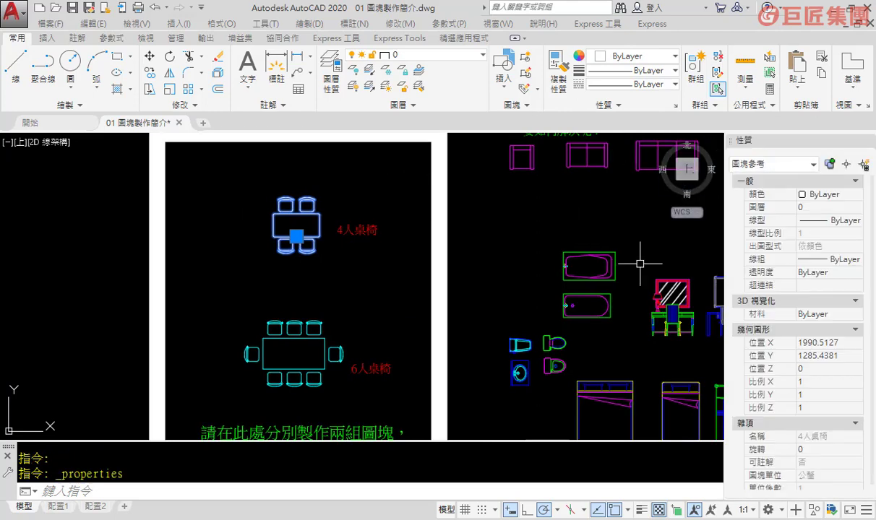
{"action": "middle_click_drag", "start_coordinate": [317, 251], "coordinate": [423, 251]}
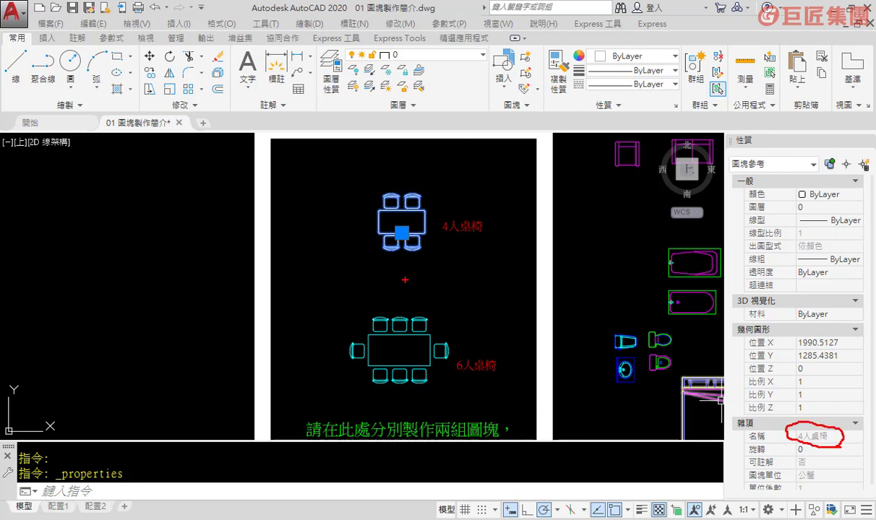
{"action": "key", "text": "Escape"}
{"action": "key", "text": "Escape"}
{"action": "mouse_move", "coordinate": [519, 371]}
{"action": "middle_mouse_down"}
{"action": "mouse_move", "coordinate": [504, 327]}
{"action": "mouse_move", "coordinate": [445, 335]}
{"action": "mouse_move", "coordinate": [413, 311]}
{"action": "middle_mouse_up"}
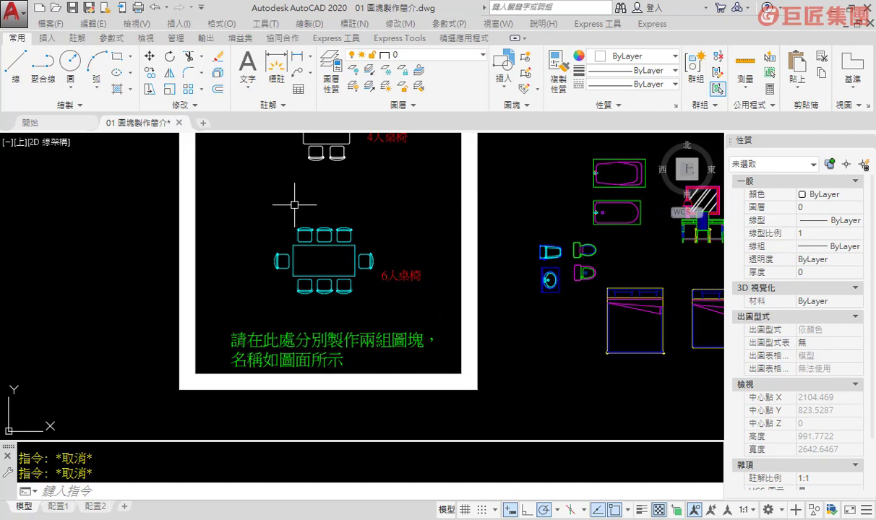
- Reopen Block Definition with B and name the new block 6人桌椅
{"action": "type", "text": "b"}
{"action": "key", "text": "Return"}
{"action": "type", "text": "6人ㄓㄨㄛ"}
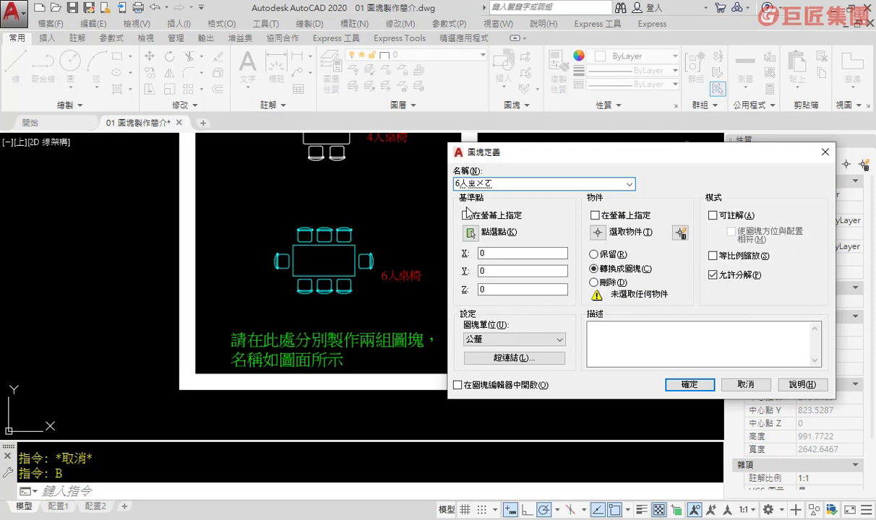
{"action": "type", "text": "4"}
{"action": "key", "text": "Return"}
{"action": "key", "text": "BackSpace"}
{"action": "type", "text": "椅"}
- Window-select the 6-seat set's 132 objects, base it at the table's bottom midpoint, and create it
{"action": "left_click", "coordinate": [597, 232]}
{"action": "left_click", "coordinate": [254, 218]}
{"action": "left_click", "coordinate": [386, 308]}
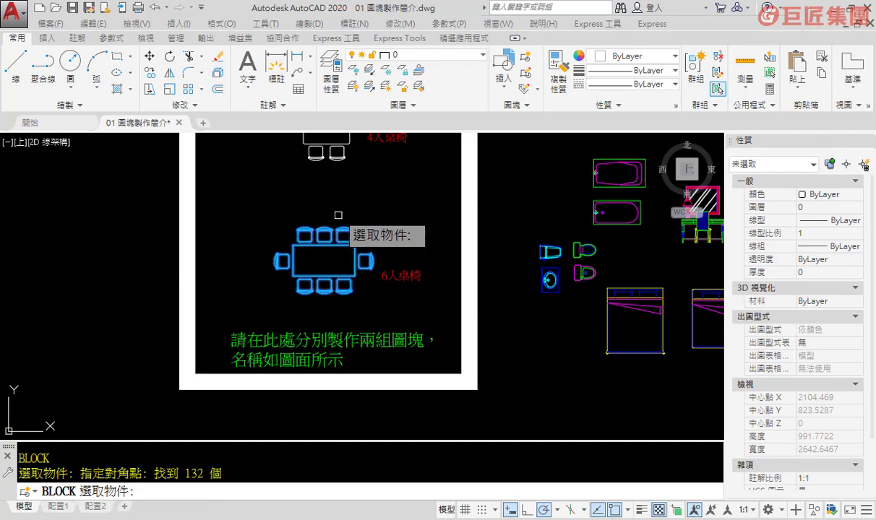
{"action": "key", "text": "Return"}
{"action": "left_click", "coordinate": [471, 233]}
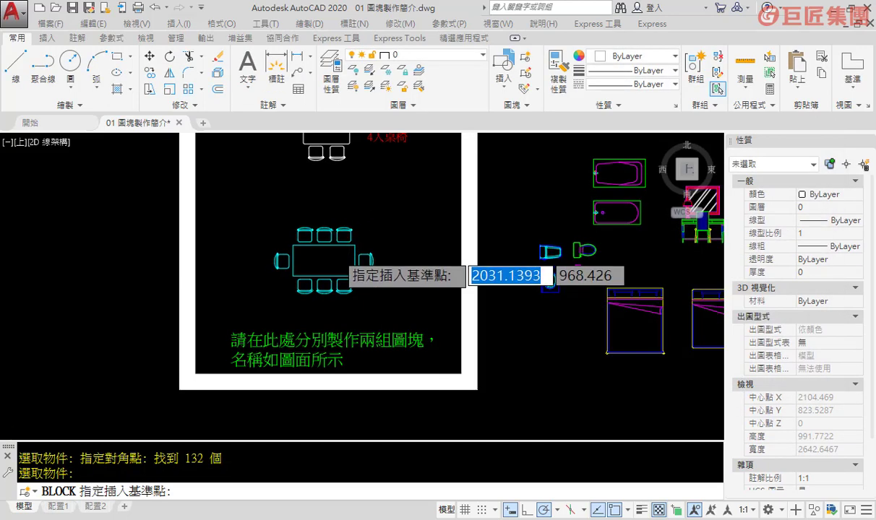
{"action": "scroll", "coordinate": [336, 253], "scroll_direction": "up", "scroll_amount": 3}
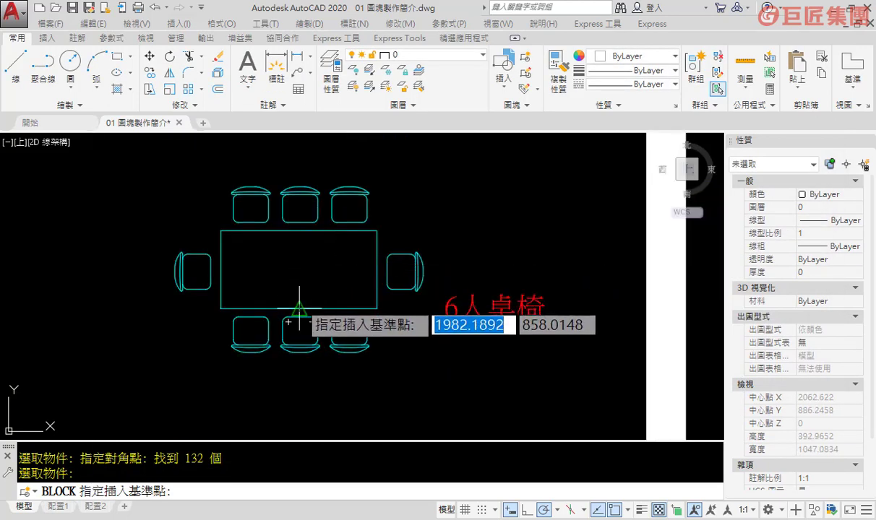
{"action": "left_click", "coordinate": [300, 299]}
{"action": "key", "text": "Return"}
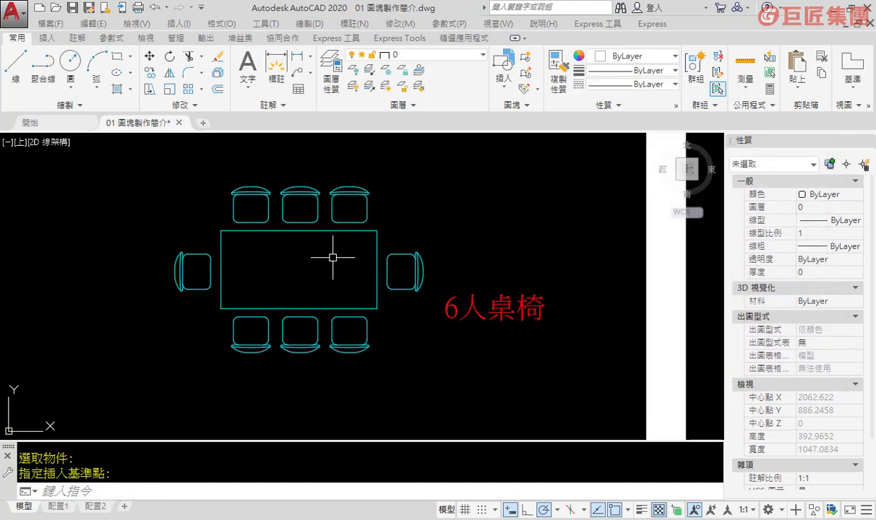
{"action": "scroll", "coordinate": [333, 254], "scroll_direction": "down", "scroll_amount": 3}
{"action": "scroll", "coordinate": [340, 253], "scroll_direction": "down", "scroll_amount": 1}
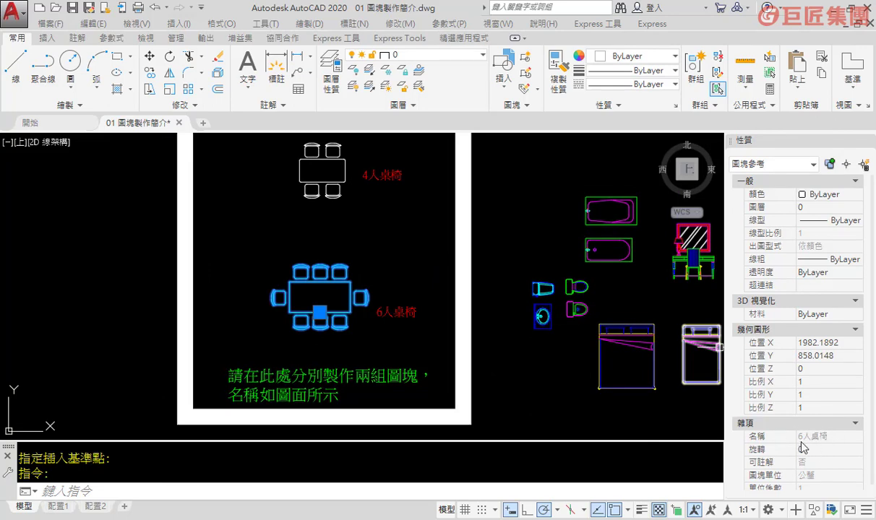
- Insert the 4人桌椅 block from the Insert gallery to the left of the frame
{"action": "key", "text": "Escape"}
{"action": "scroll", "coordinate": [268, 250], "scroll_direction": "down", "scroll_amount": 2}
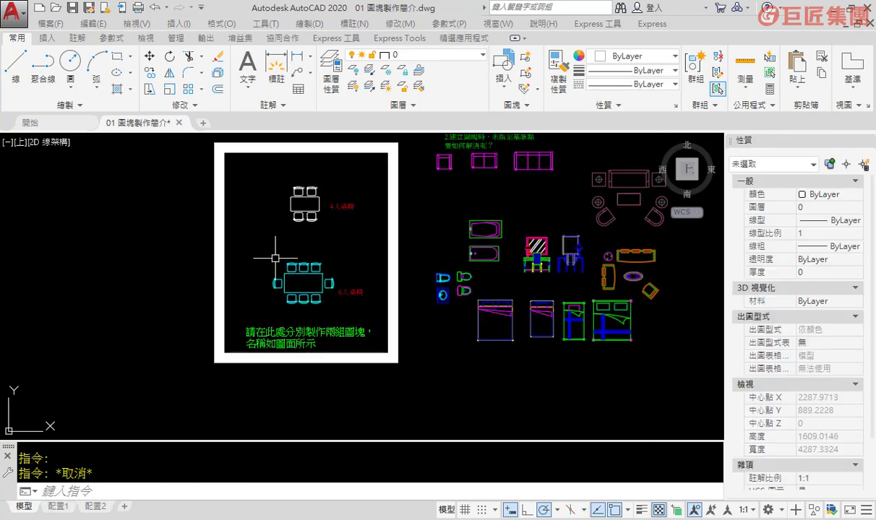
{"action": "scroll", "coordinate": [268, 250], "scroll_direction": "down", "scroll_amount": 1}
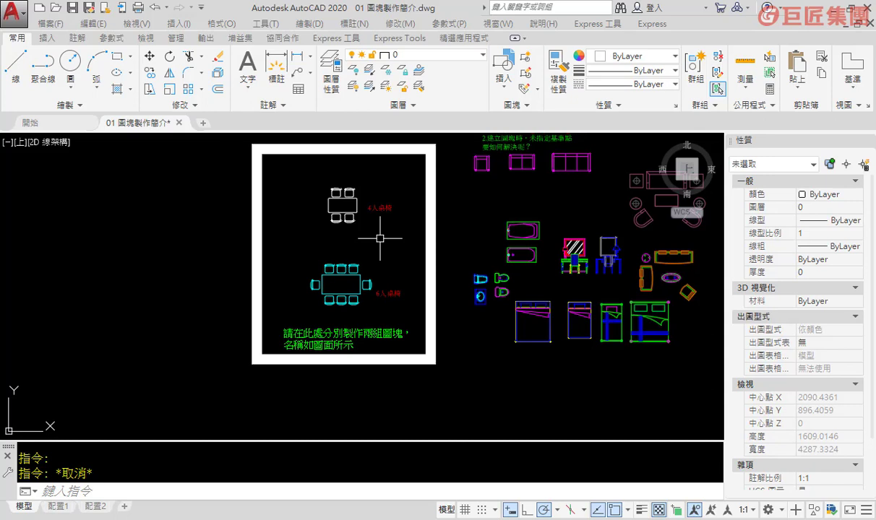
{"action": "left_click", "coordinate": [504, 98]}
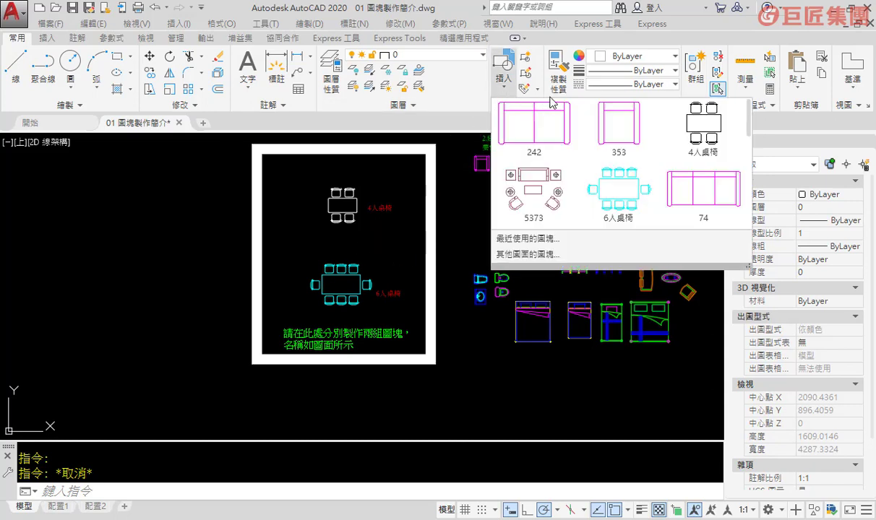
{"action": "left_click", "coordinate": [690, 136]}
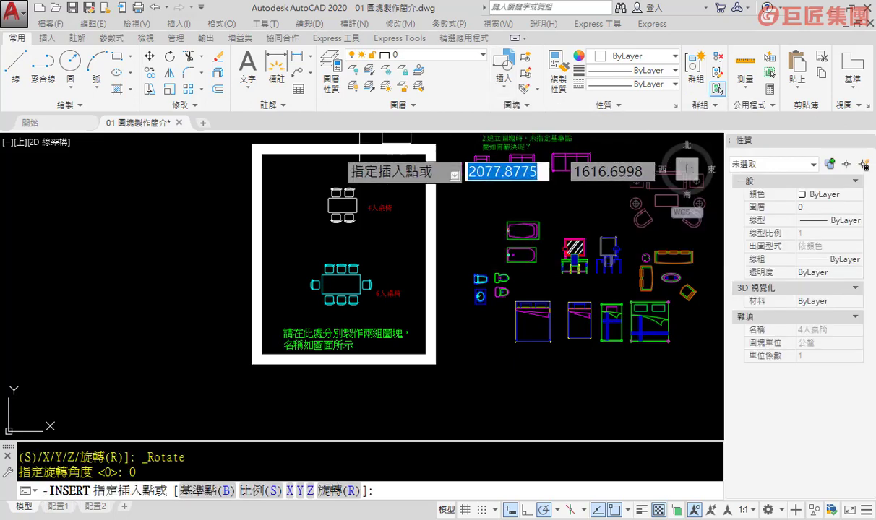
{"action": "left_click", "coordinate": [194, 198]}
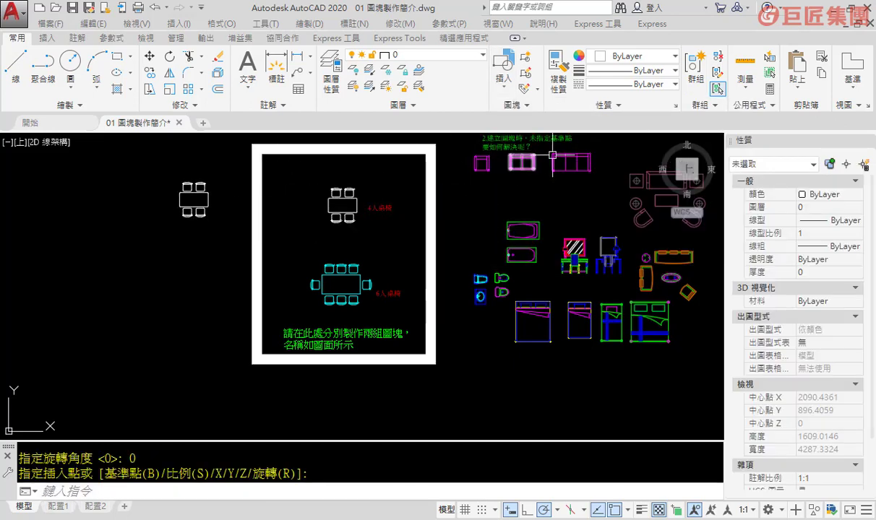
- Insert the 6人桌椅 block just below the four-seat table
{"action": "left_click", "coordinate": [504, 72]}
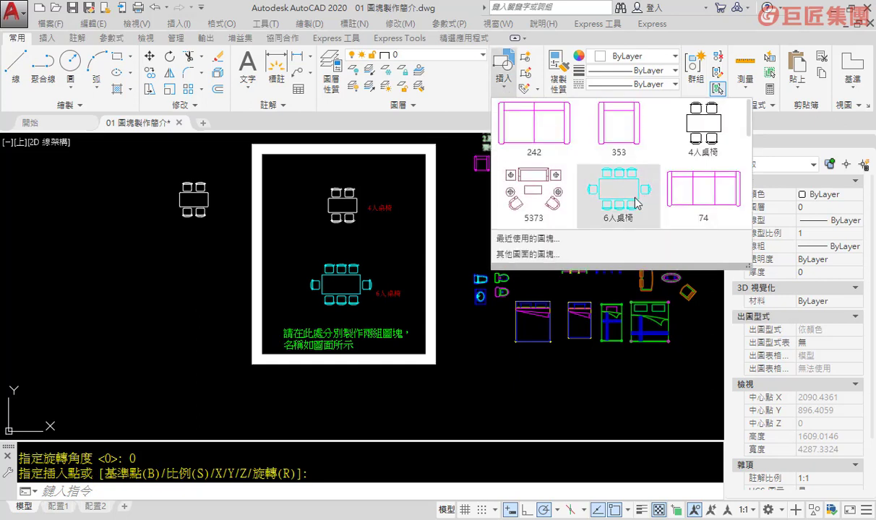
{"action": "left_click", "coordinate": [636, 203]}
{"action": "left_click", "coordinate": [208, 257]}
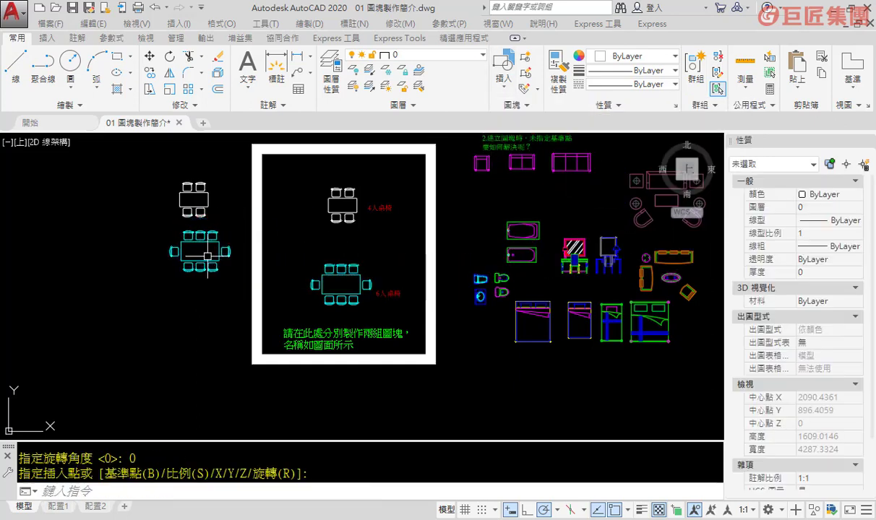
{"action": "middle_click_drag", "start_coordinate": [208, 256], "coordinate": [229, 253]}
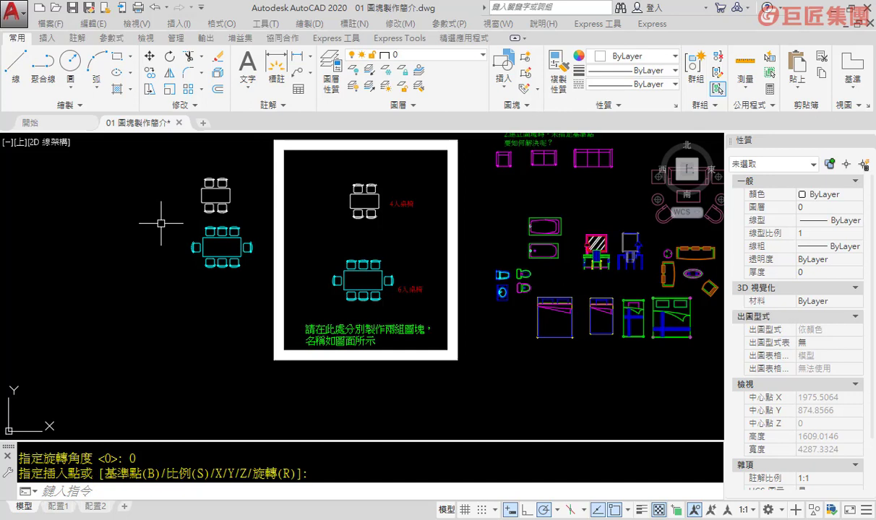
- Copy the inserted 4人桌椅 block and paste it into a new drawing, Drawing4
{"action": "left_click", "coordinate": [215, 186]}
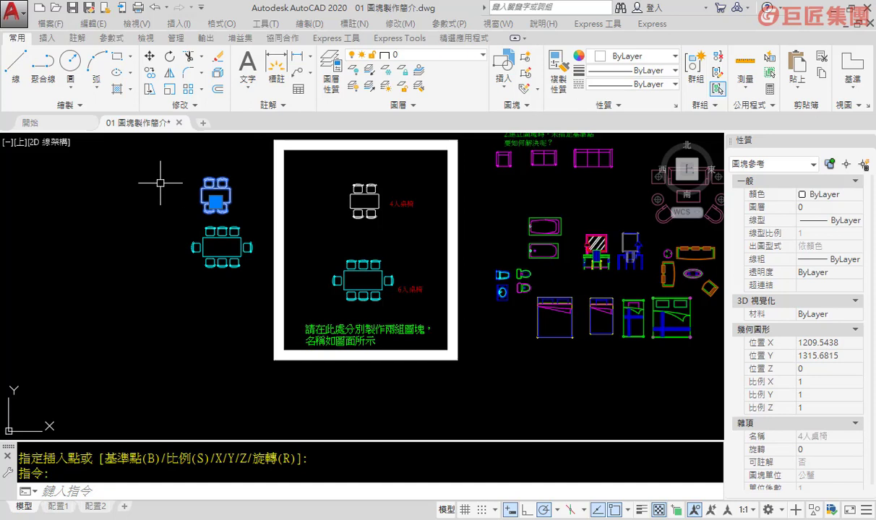
{"action": "key", "text": "ctrl+c"}
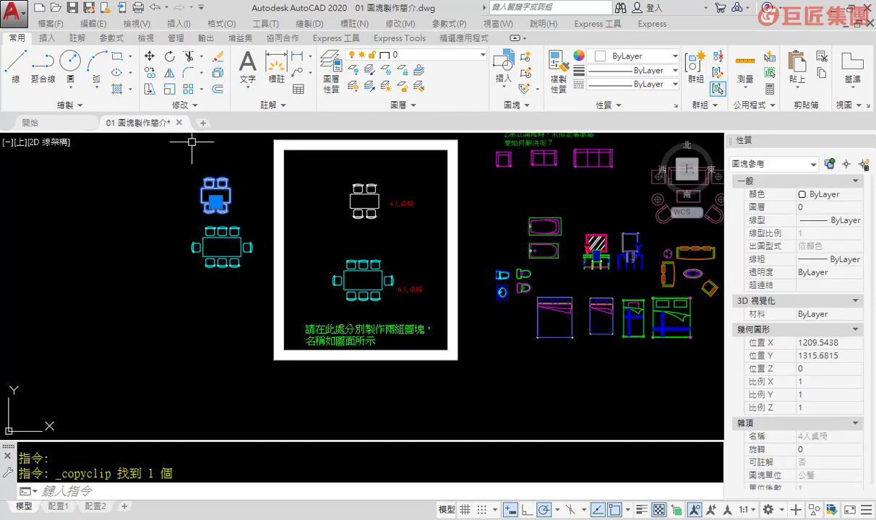
{"action": "left_click", "coordinate": [203, 123]}
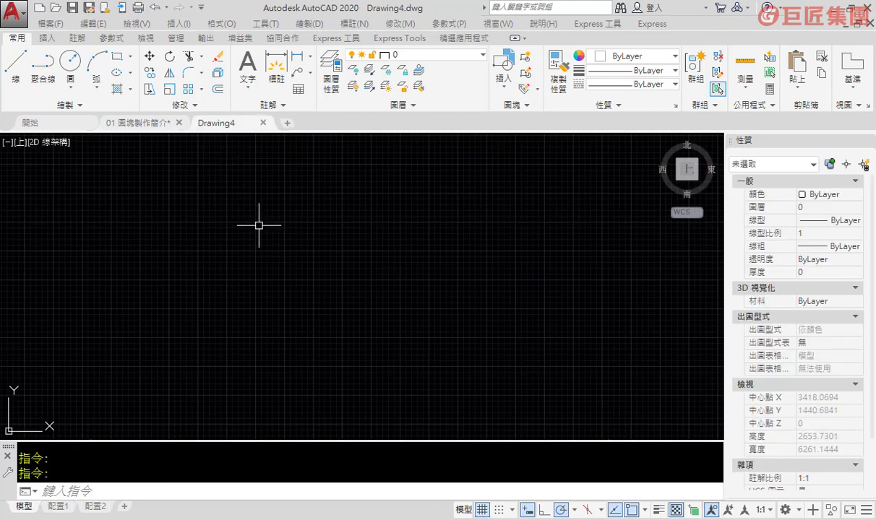
{"action": "key", "text": "ctrl+v"}
{"action": "left_click", "coordinate": [271, 204]}
- Back in the original drawing, copy the 6人桌椅 block to the clipboard via the right-click menu
{"action": "left_click", "coordinate": [139, 123]}
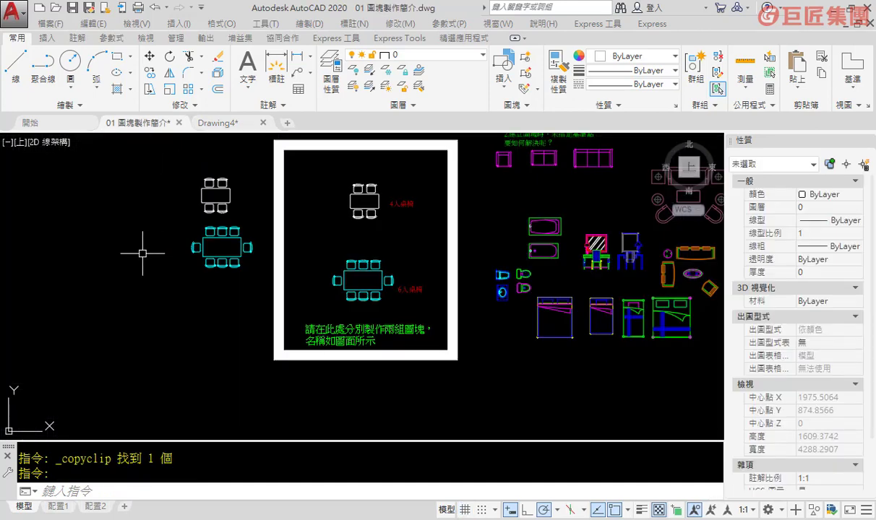
{"action": "middle_click_drag", "start_coordinate": [141, 250], "coordinate": [146, 246]}
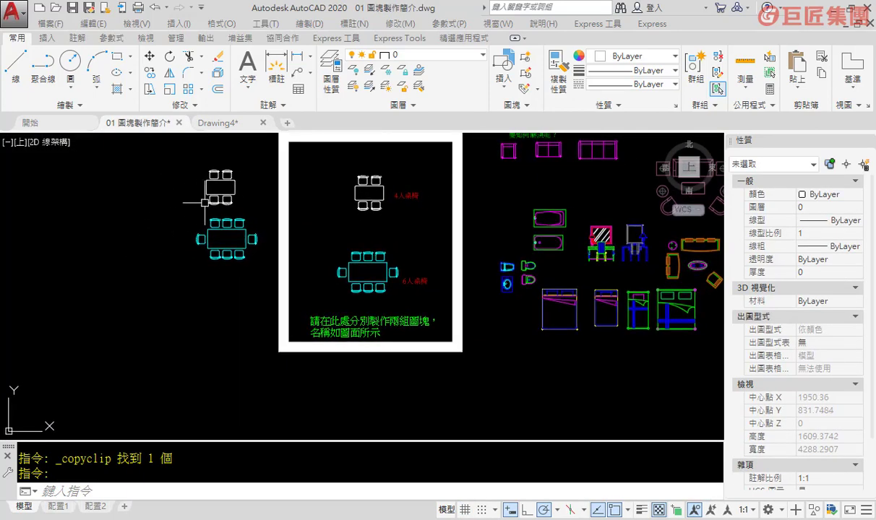
{"action": "left_click", "coordinate": [223, 222]}
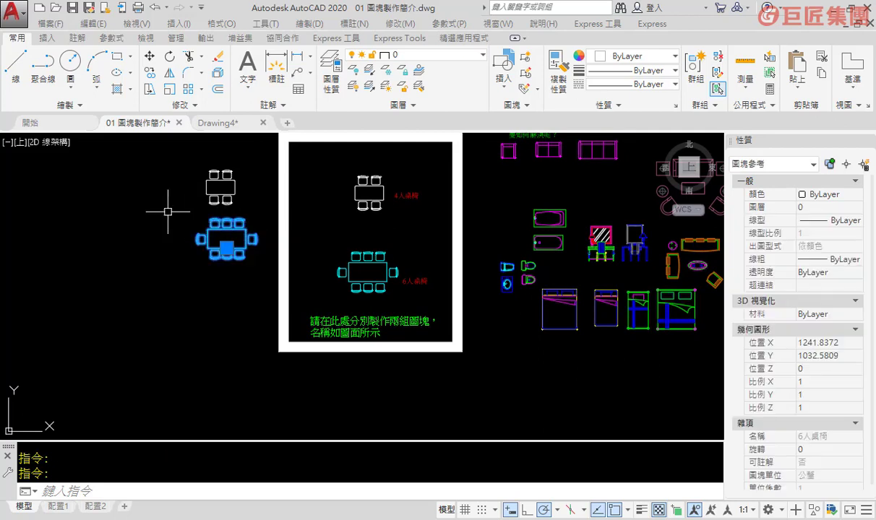
{"action": "right_click", "coordinate": [167, 219]}
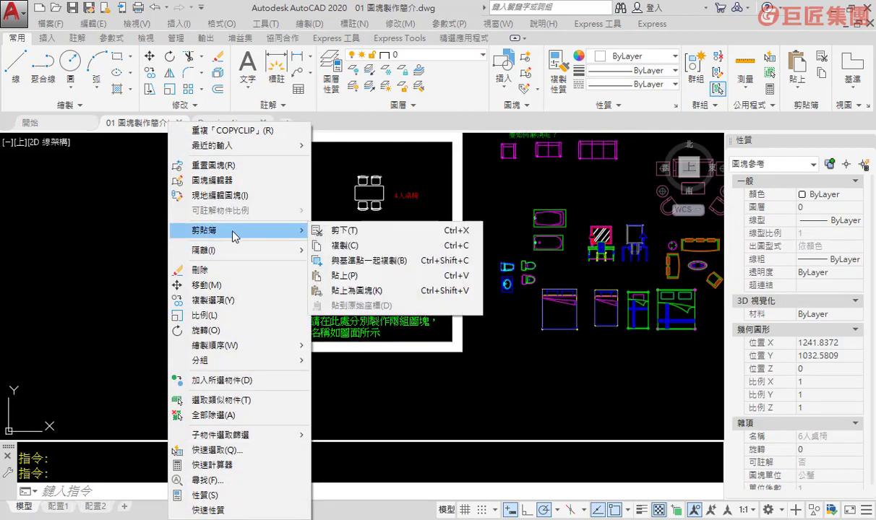
{"action": "mouse_move", "coordinate": [205, 230]}
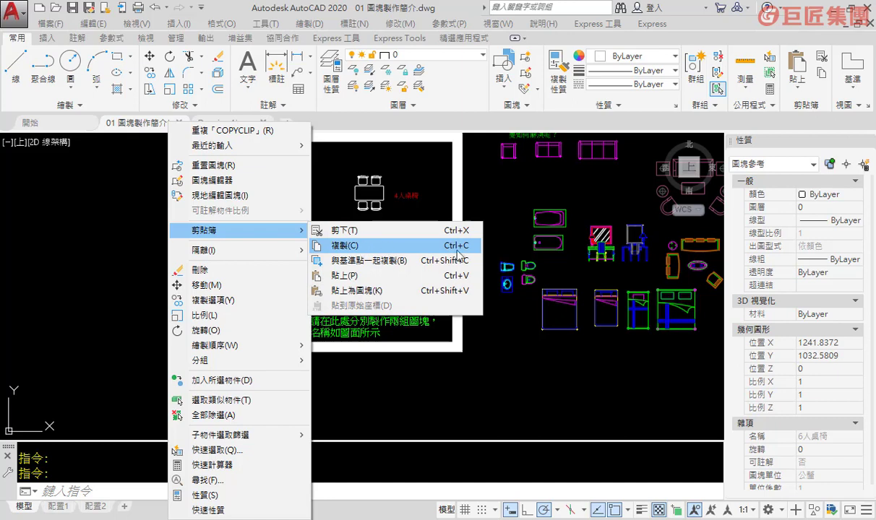
{"action": "left_click", "coordinate": [393, 249]}
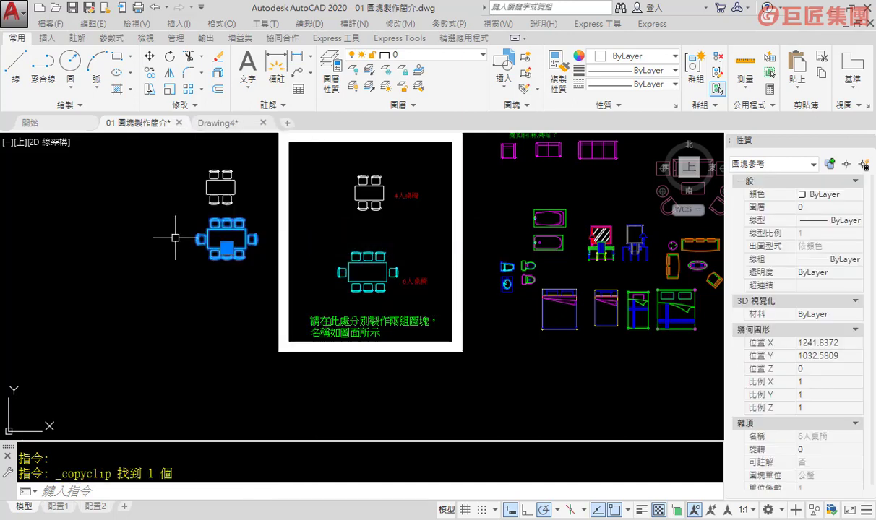
- Paste the 6人桌椅 block into Drawing4 beside the four-seat table, then return to 01 圖塊製作簡介.dwg
{"action": "left_click", "coordinate": [219, 124]}
{"action": "key", "text": "ctrl+v"}
{"action": "left_click", "coordinate": [235, 134]}
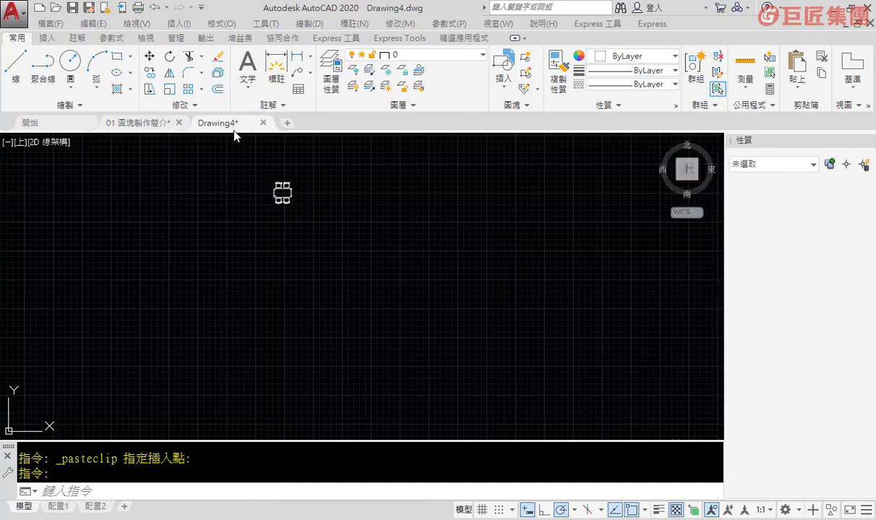
{"action": "right_click", "coordinate": [239, 208]}
{"action": "mouse_move", "coordinate": [289, 251]}
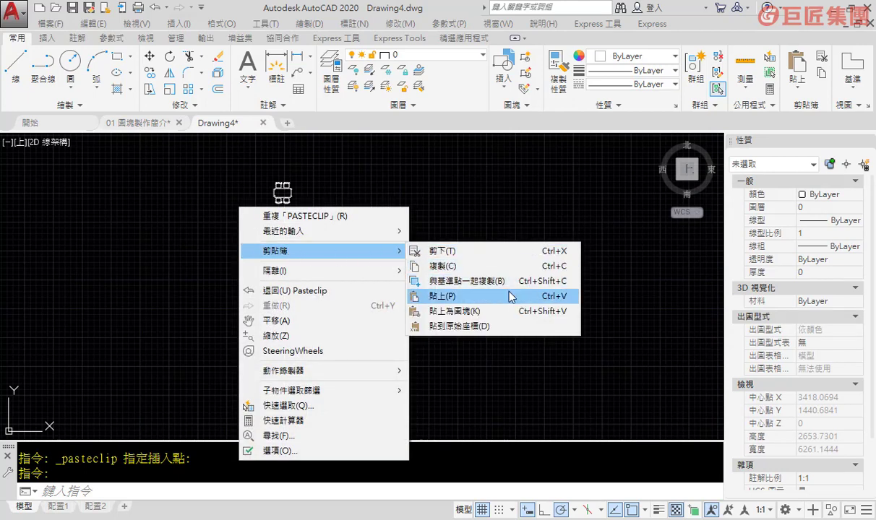
{"action": "left_click", "coordinate": [546, 297]}
{"action": "left_click", "coordinate": [287, 185]}
{"action": "scroll", "coordinate": [296, 192], "scroll_direction": "up", "scroll_amount": 2}
{"action": "middle_click_drag", "start_coordinate": [297, 193], "coordinate": [267, 205]}
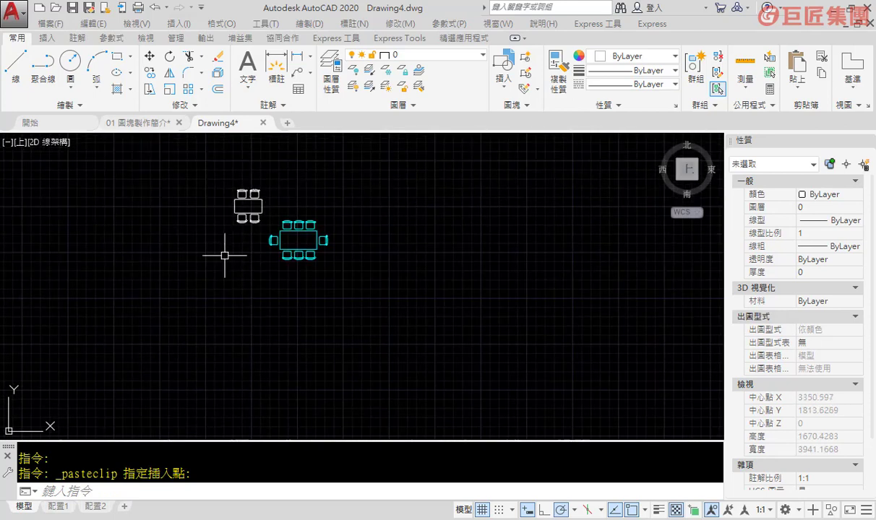
{"action": "left_click", "coordinate": [144, 123]}
{"action": "scroll", "coordinate": [320, 257], "scroll_direction": "down", "scroll_amount": 2}
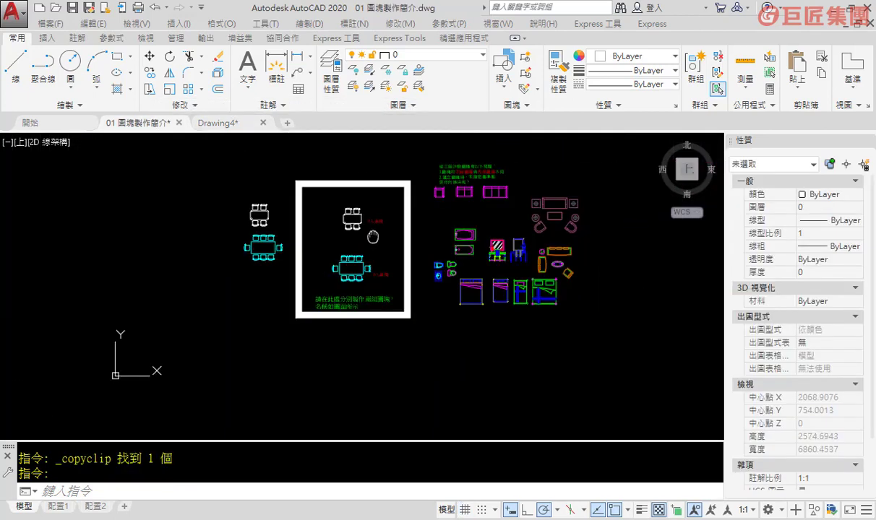
{"action": "scroll", "coordinate": [303, 260], "scroll_direction": "up", "scroll_amount": 2}
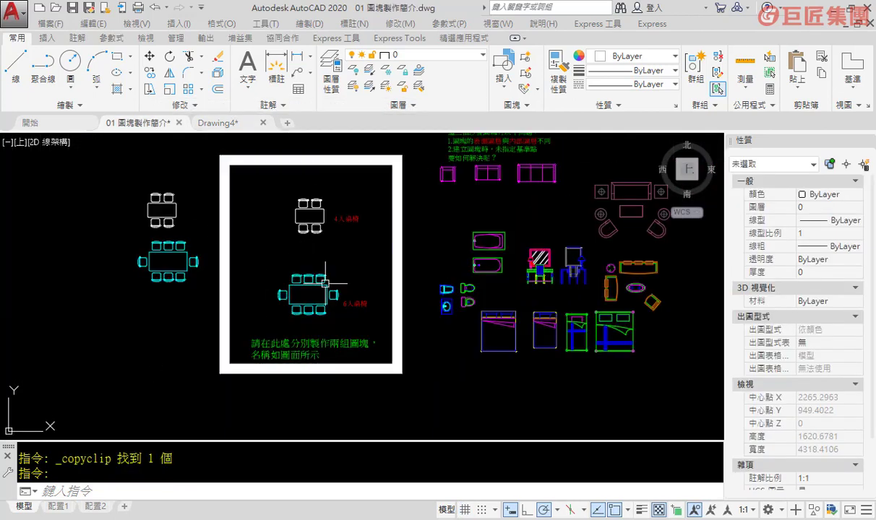
{"action": "middle_click_drag", "start_coordinate": [370, 248], "coordinate": [330, 270]}
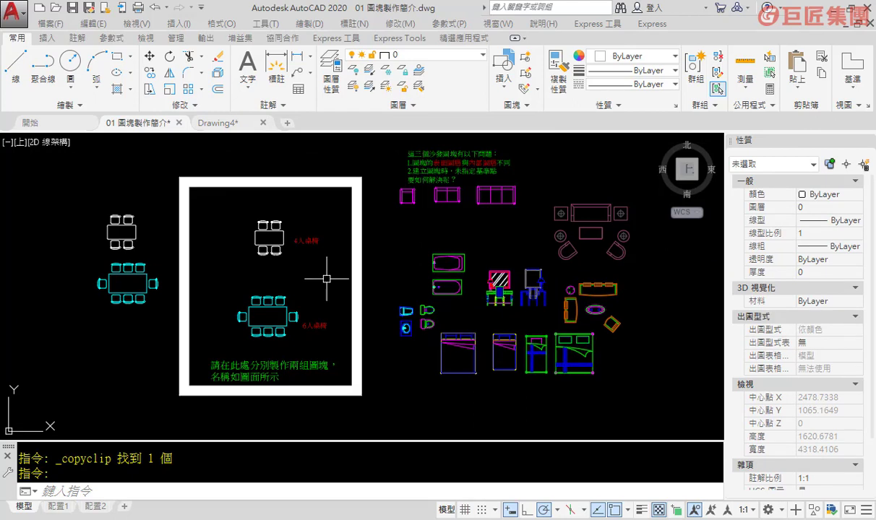